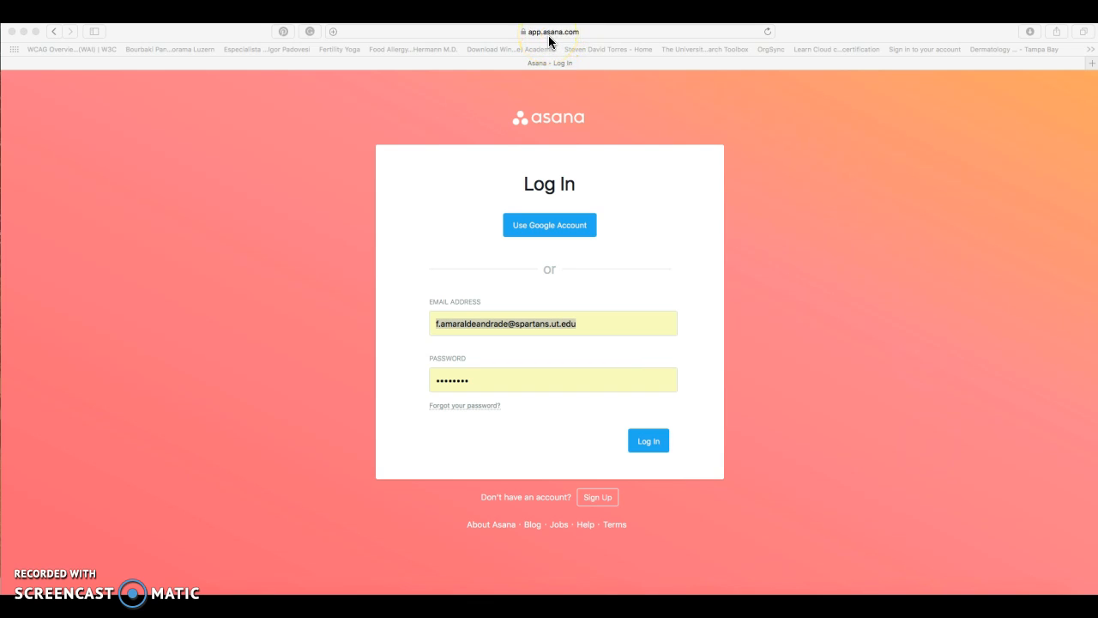
Log in to Asana using the prefilled email and password
click(828, 496)
click(655, 443)
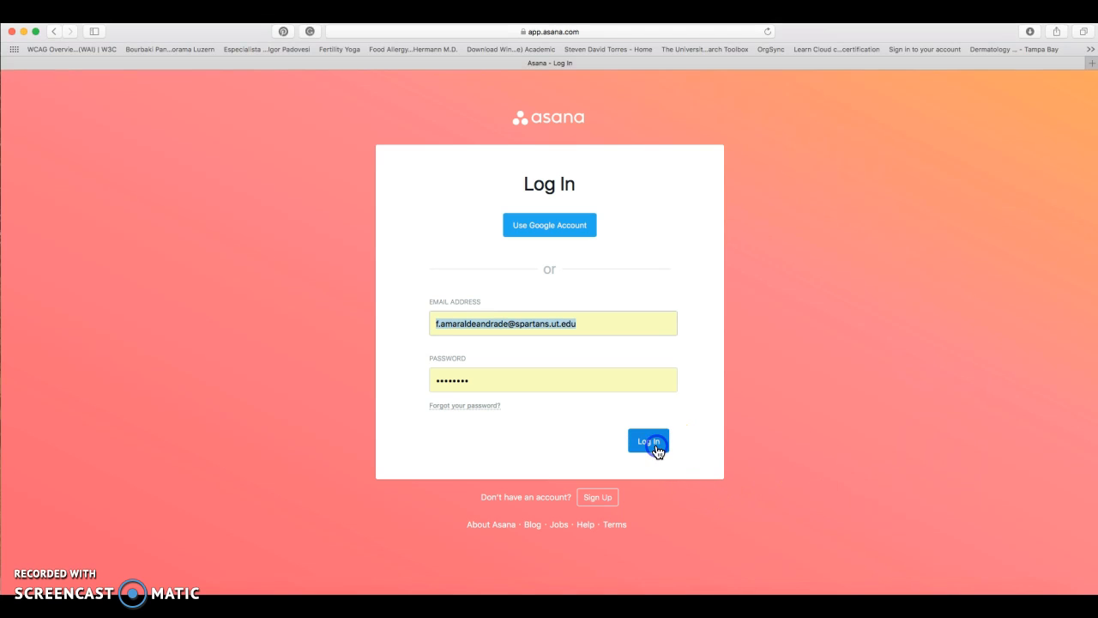
click(656, 446)
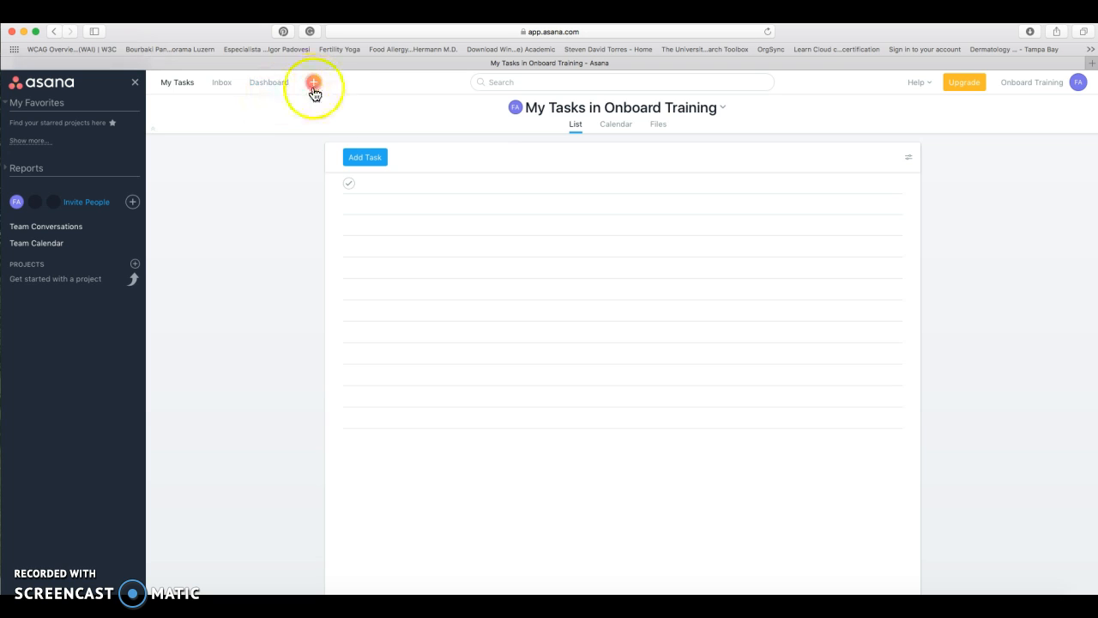
Open the FA account menu and reveal Create New Workspace under More
click(1078, 83)
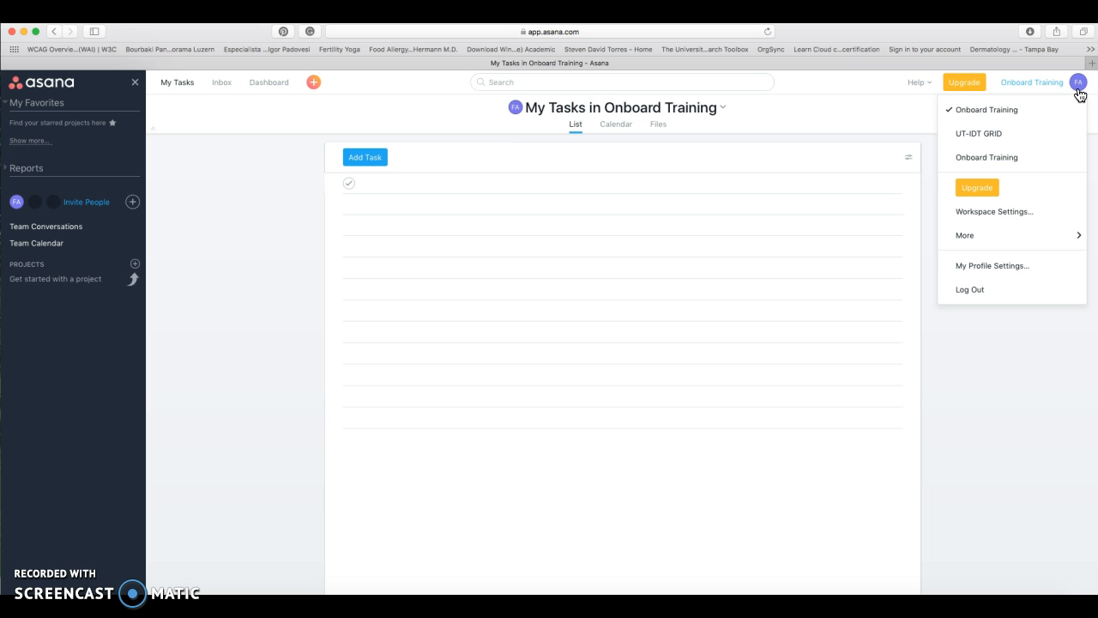
mouse_move(1042, 238)
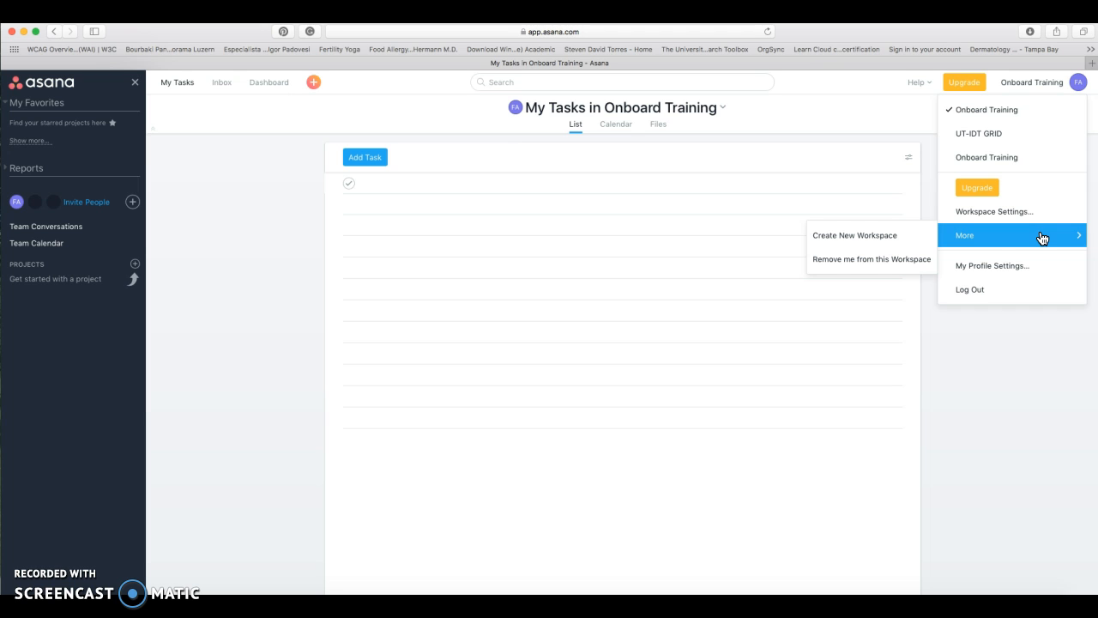
Start a new workspace named 'Onboard Training' and enter the two members' e-mail addresses
click(894, 237)
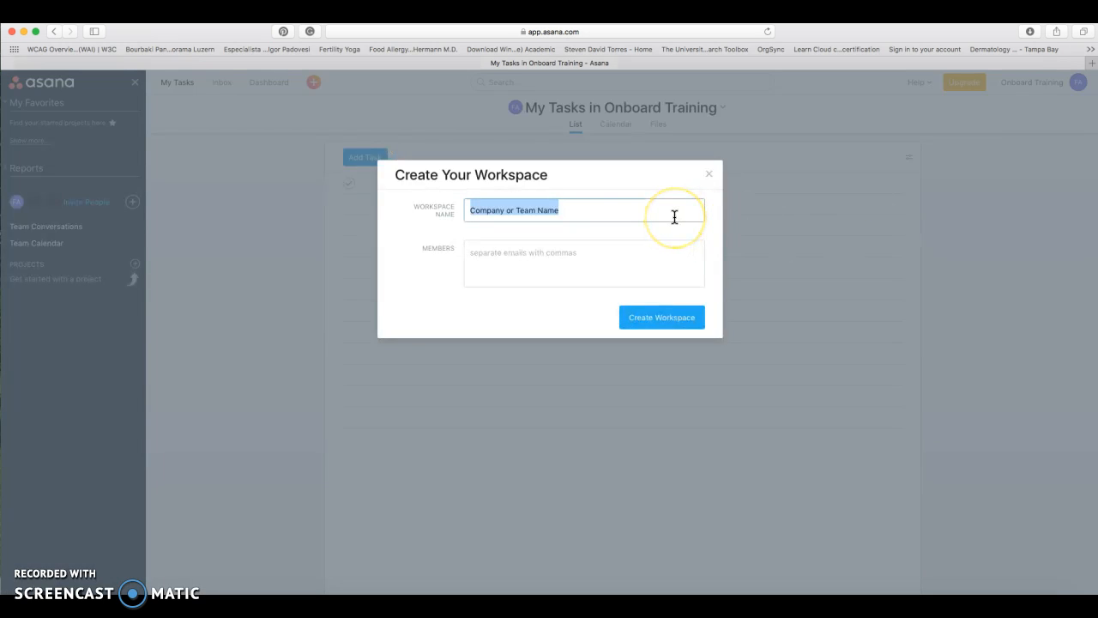
key(BackSpace)
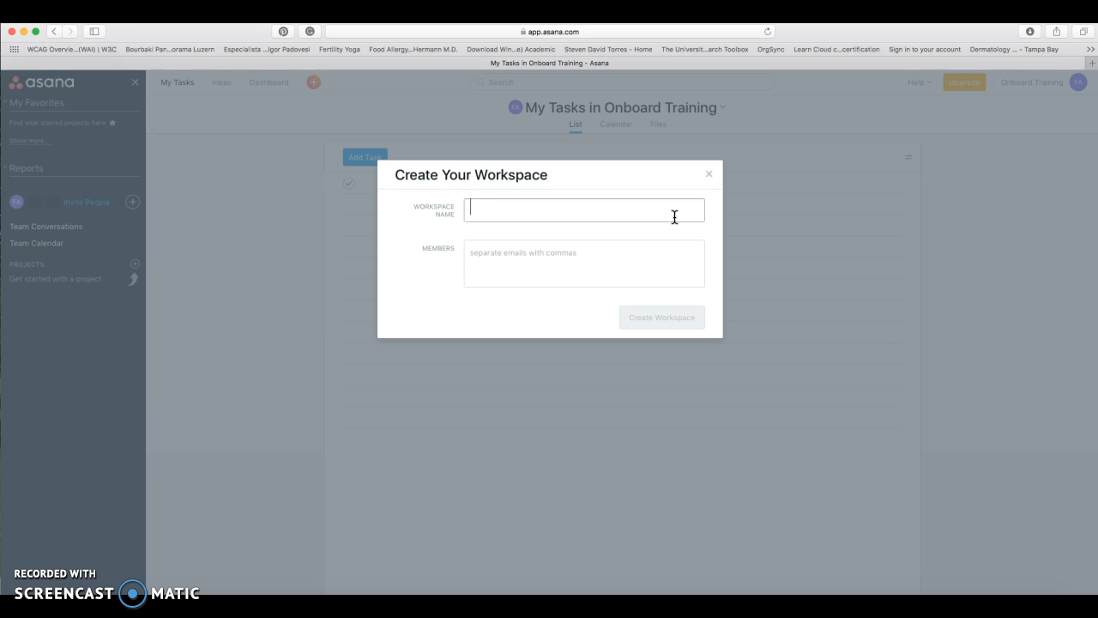
text(onboard )
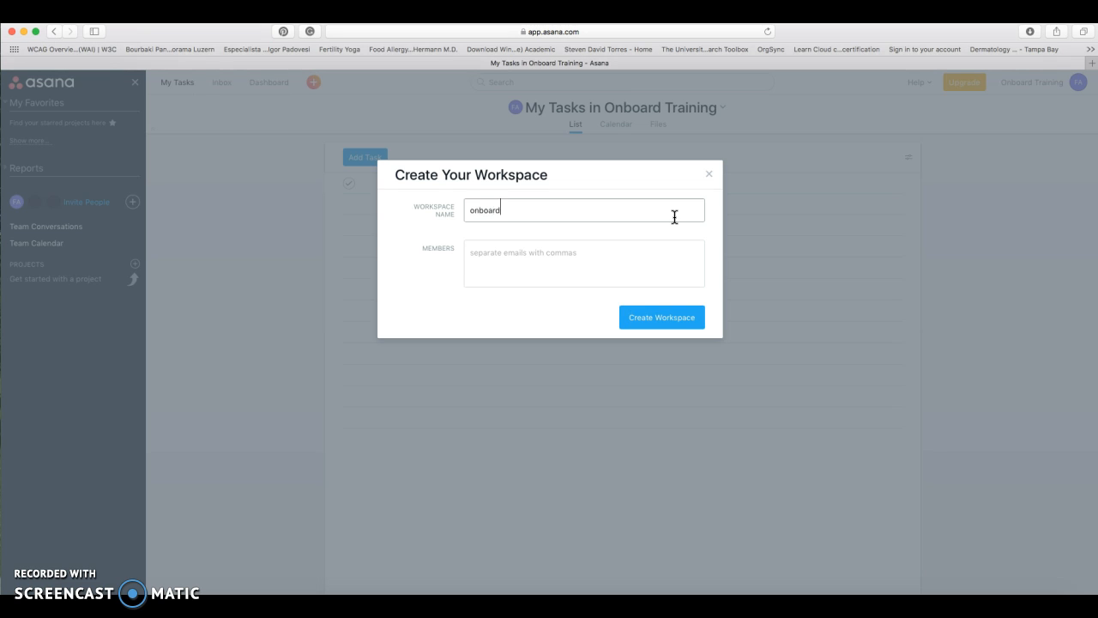
text(TRaining)
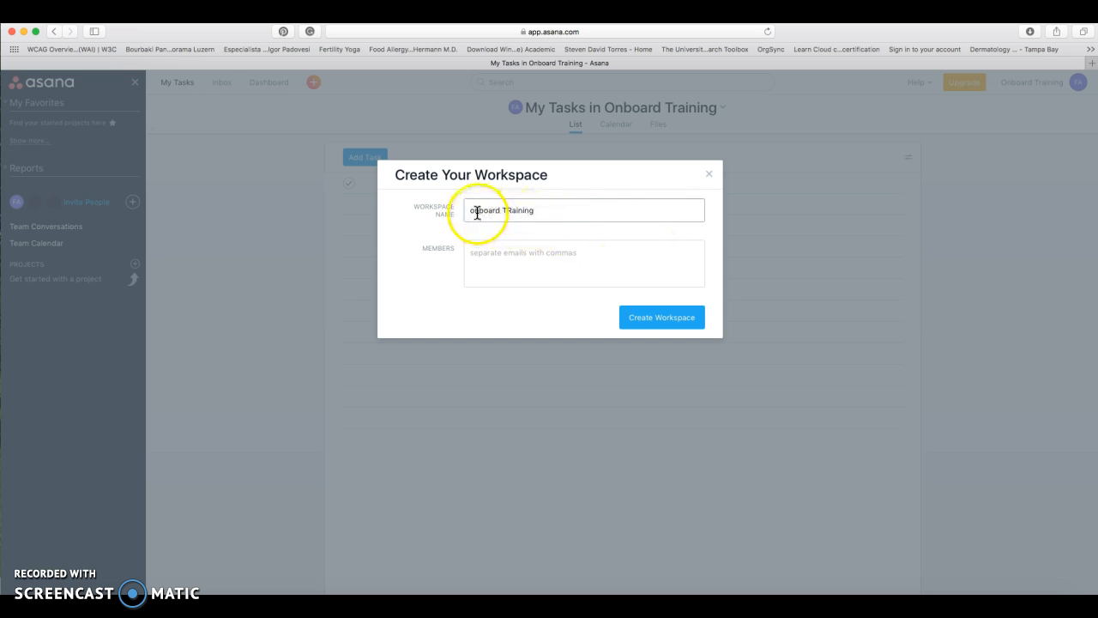
click(480, 245)
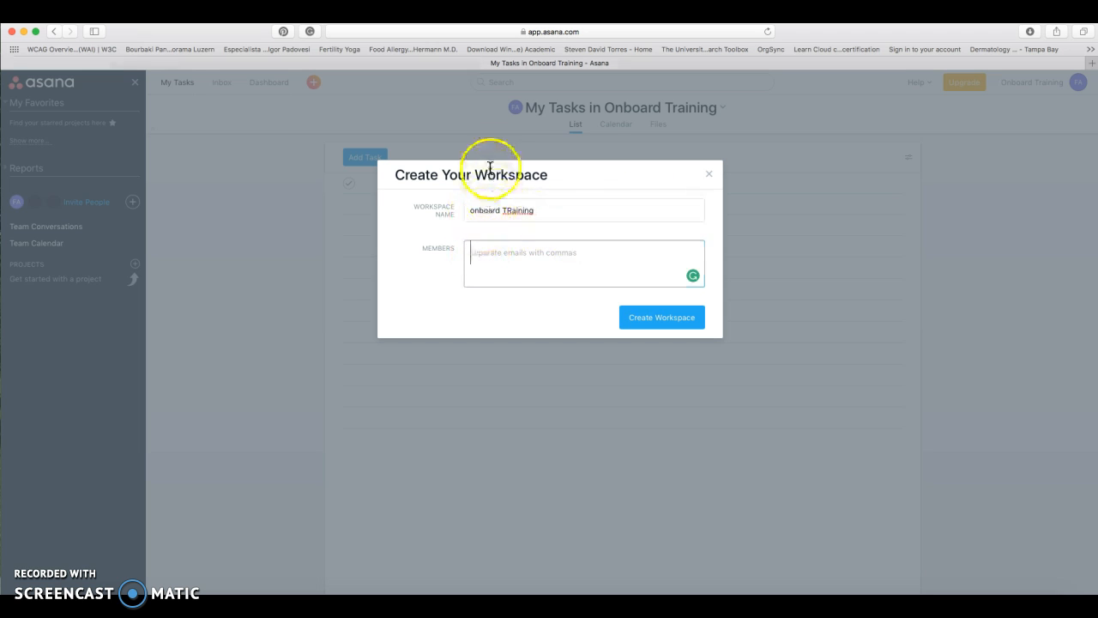
drag(536, 204, 468, 212)
text(O)
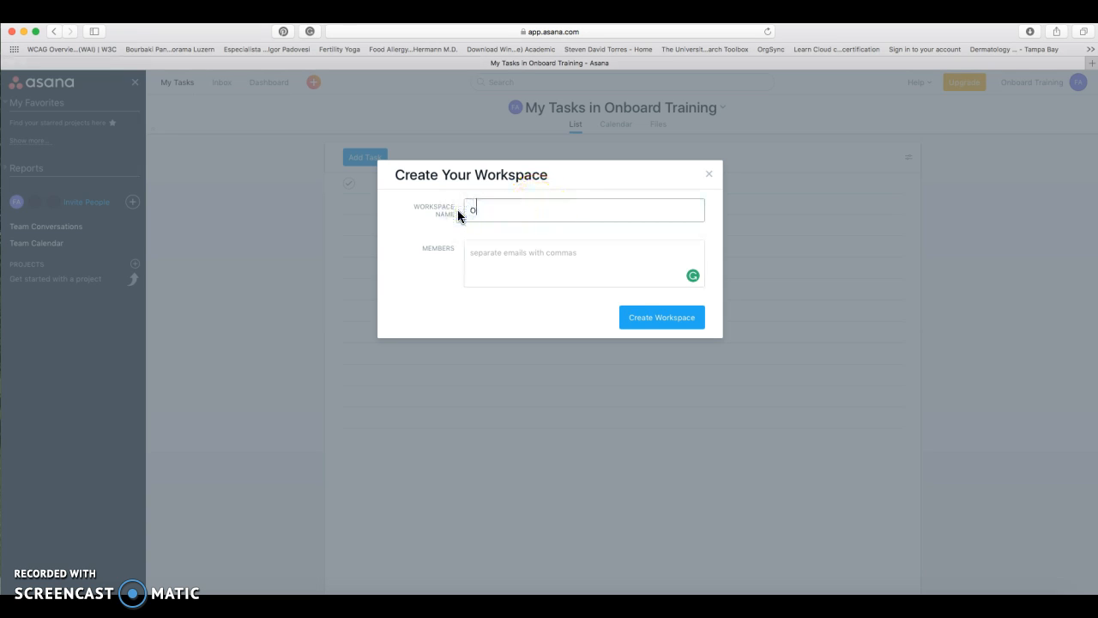
text(nboard Training)
click(483, 252)
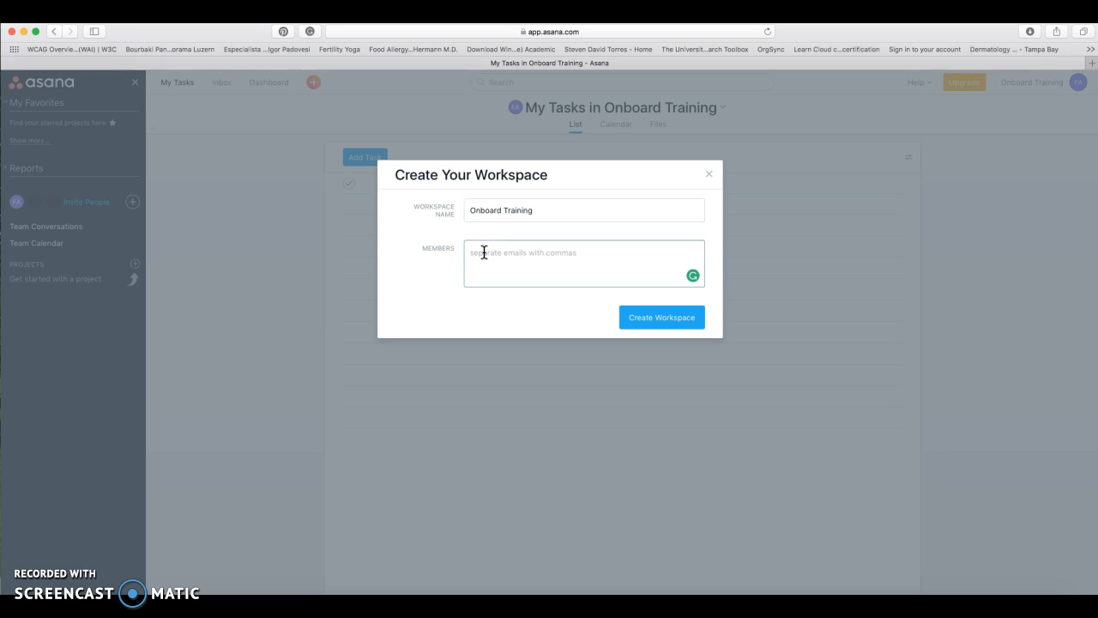
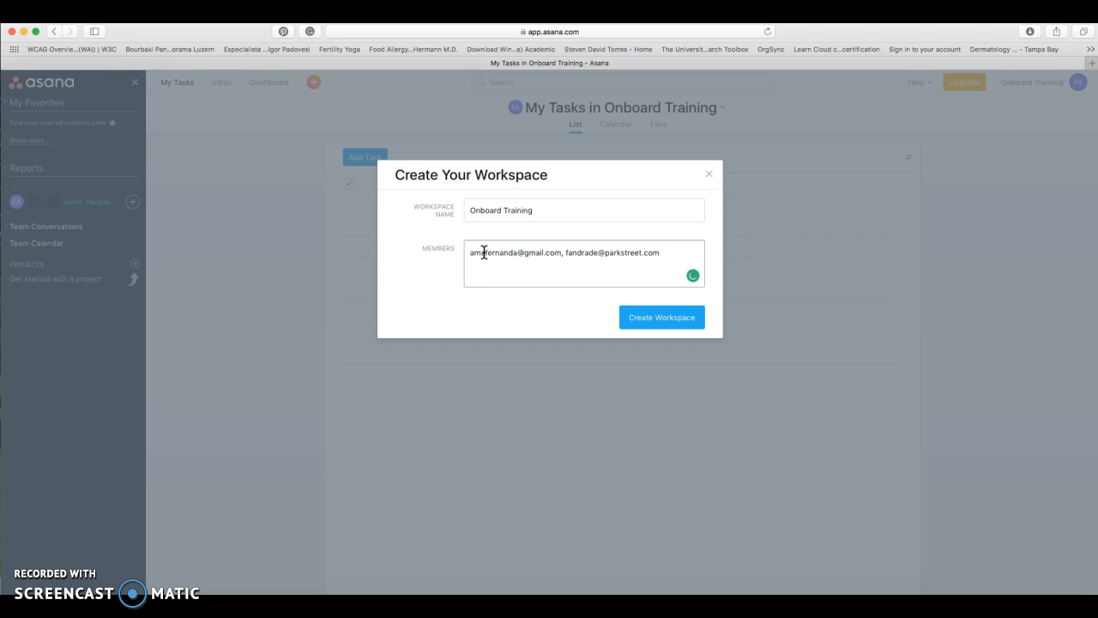
Submit the form to create the Onboard Training workspace
click(655, 318)
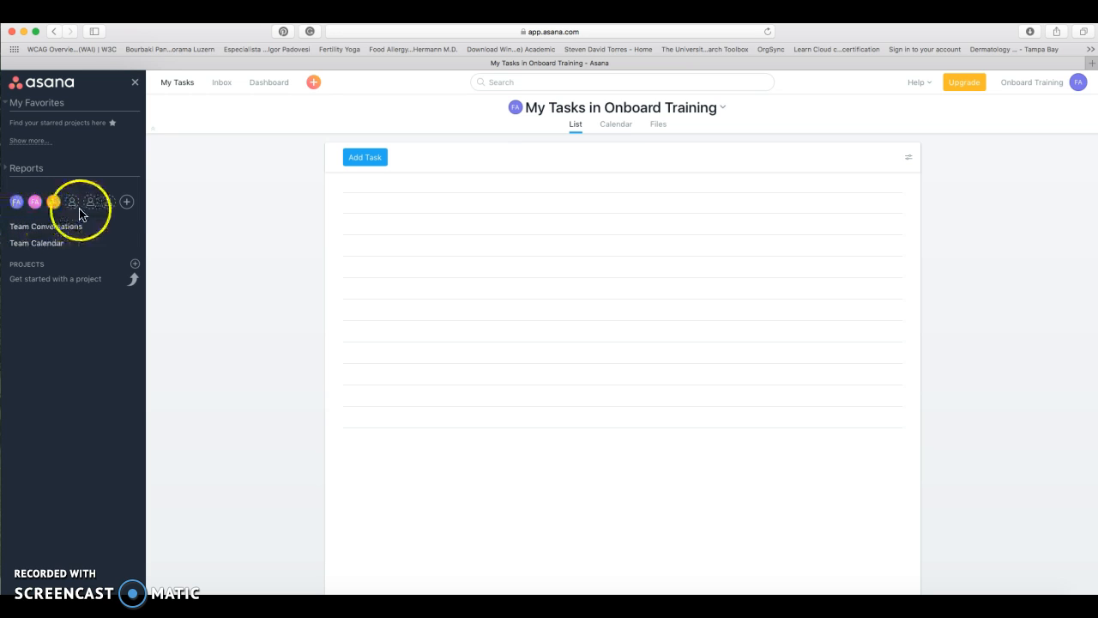
Create a project named 'Storyline Module' using the Board layout
click(134, 265)
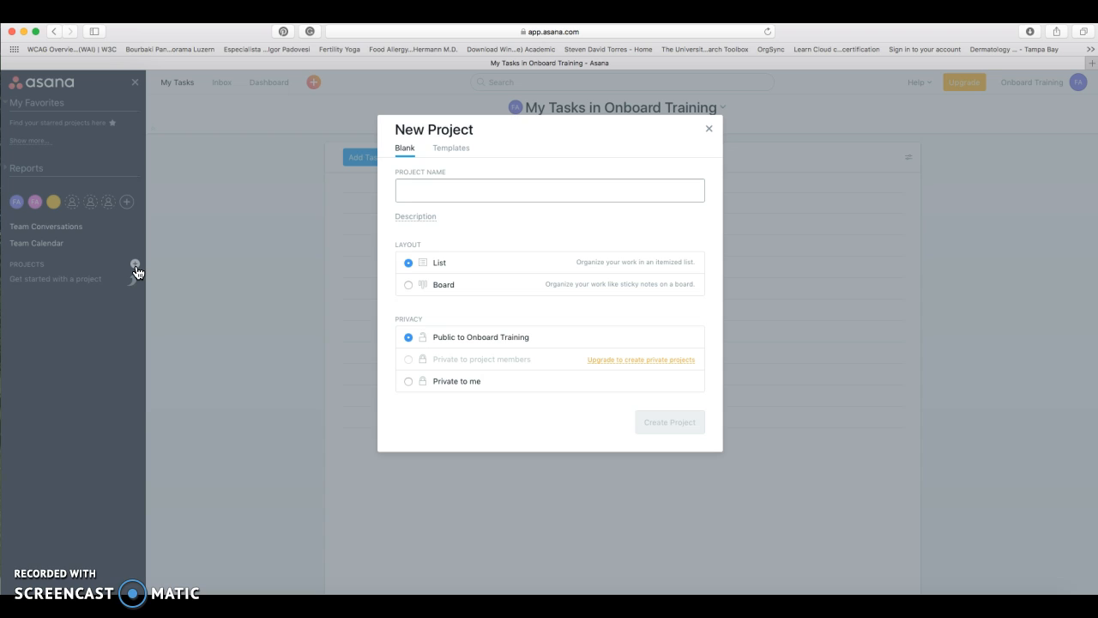
text(Stor)
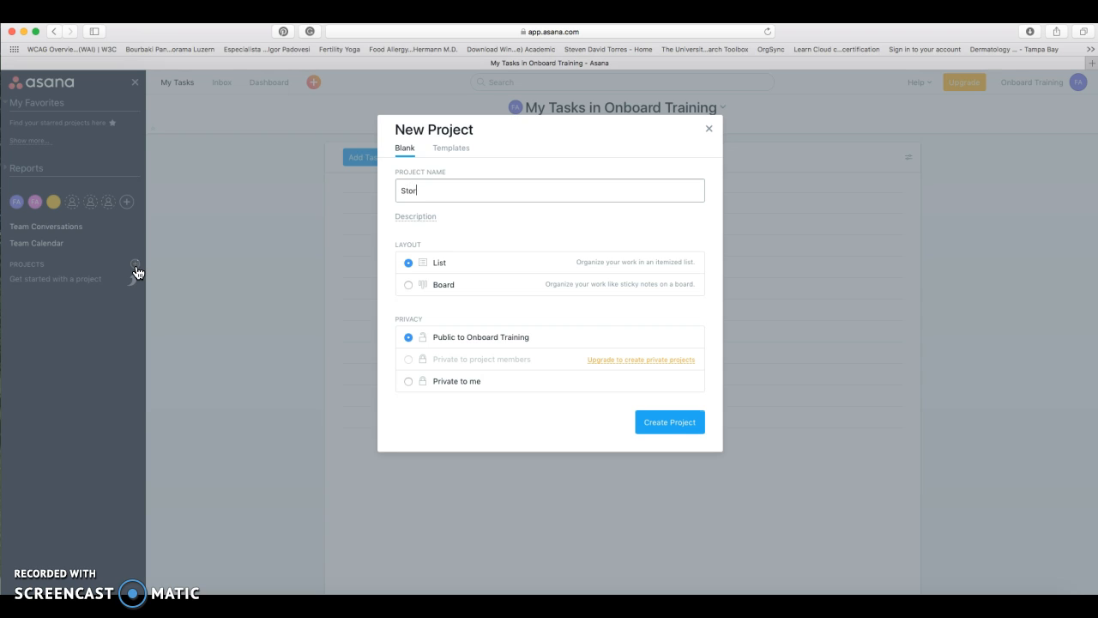
text(yline Module)
click(408, 286)
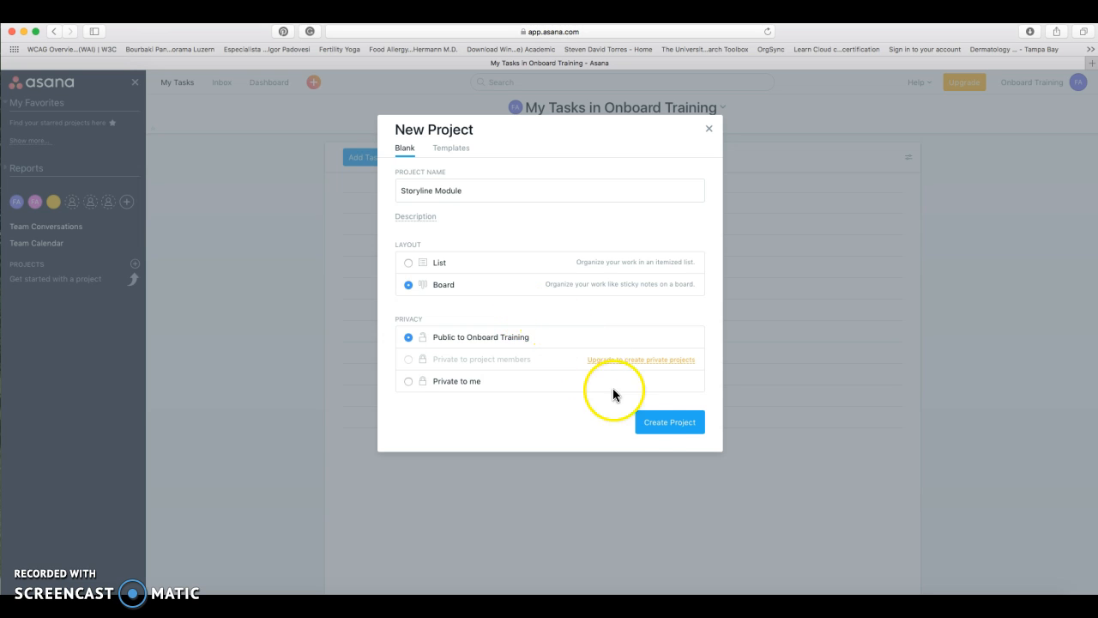
click(686, 434)
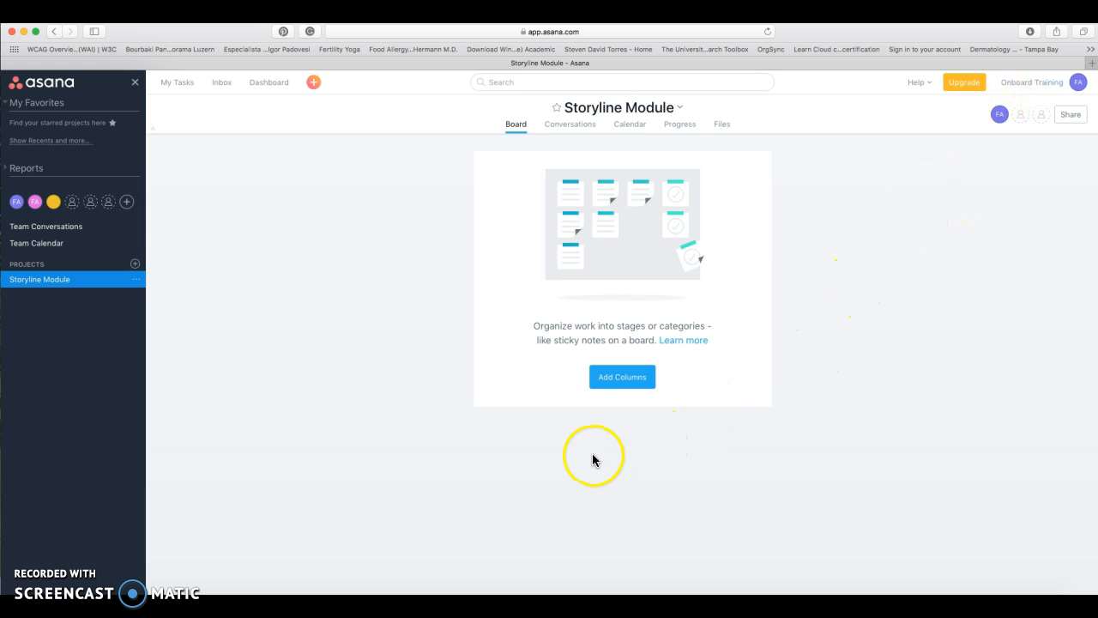
Add the board's first column, titled 'Welcome Video from leadership'
click(612, 389)
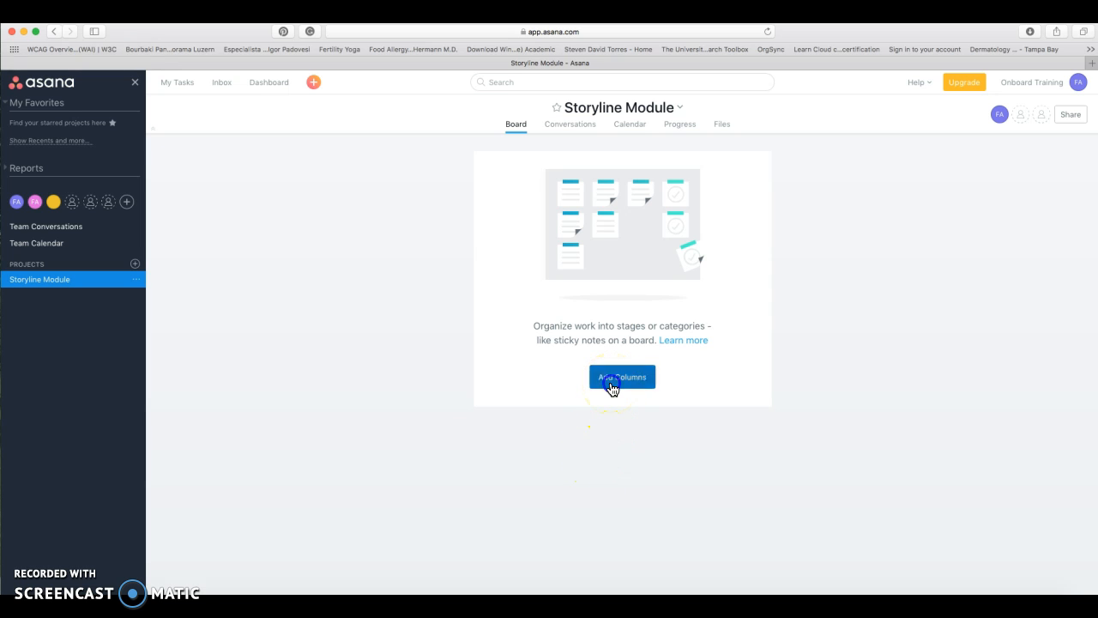
click(237, 164)
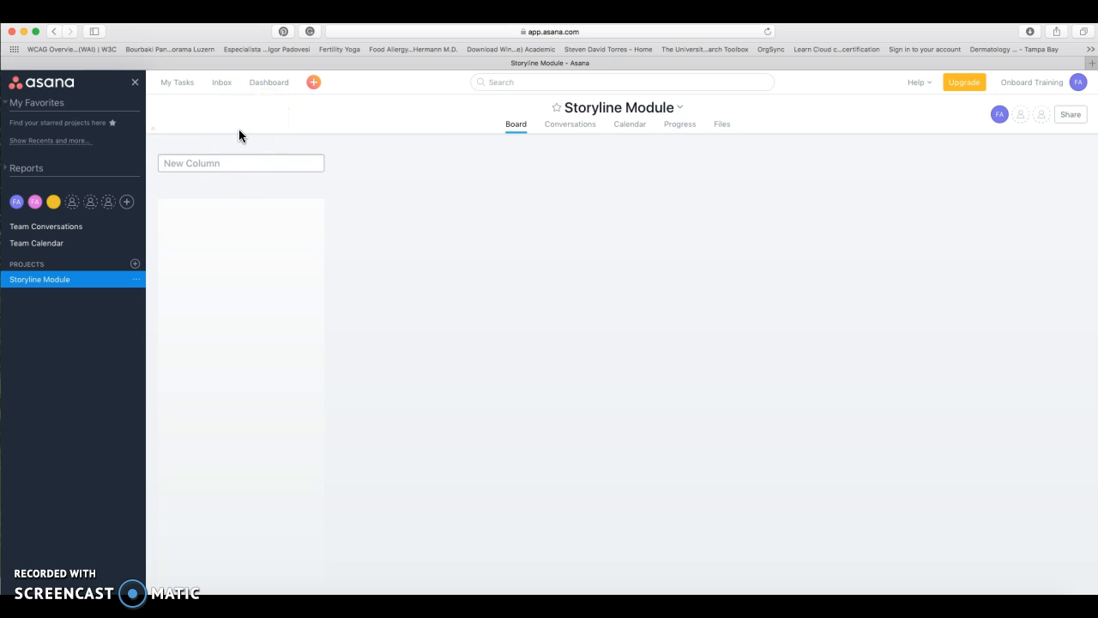
text(Welcome Video)
key(BackSpace)
key(BackSpace)
key(BackSpace)
key(BackSpace)
text(deo from leadership)
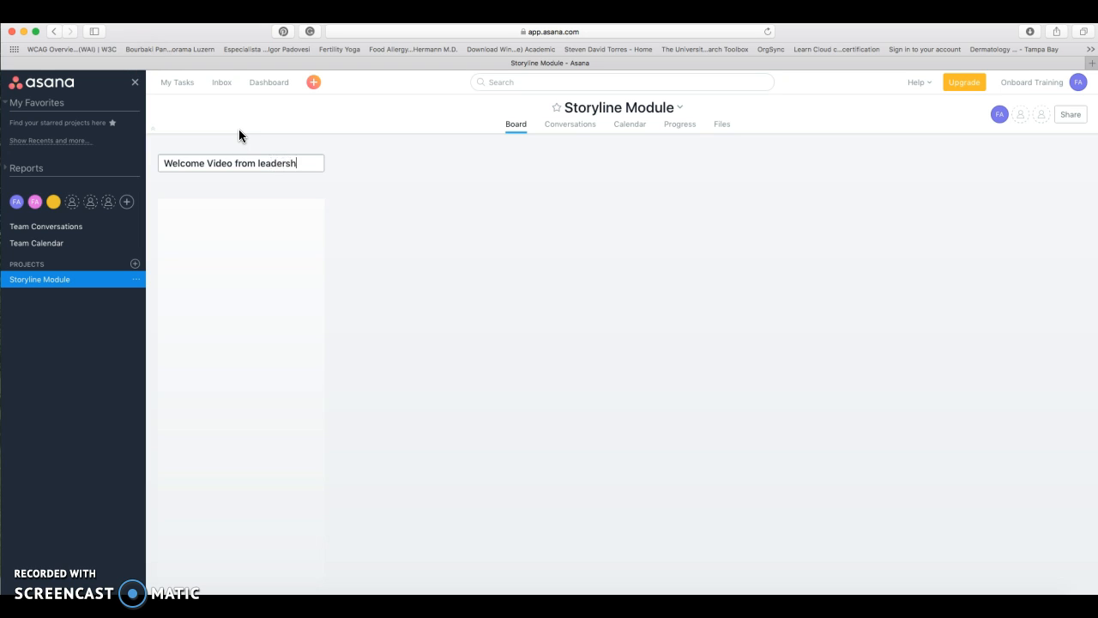
click(374, 253)
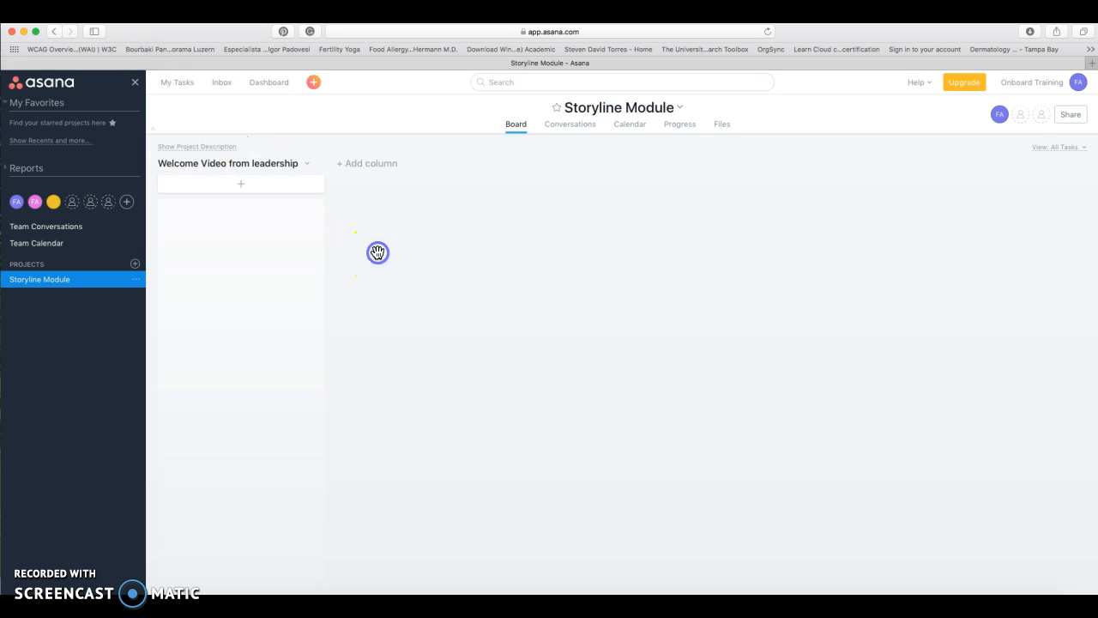
Add the card 'Ceos create a video welcoming newly hires to the company.' to the first column
click(242, 191)
click(223, 218)
text(C)
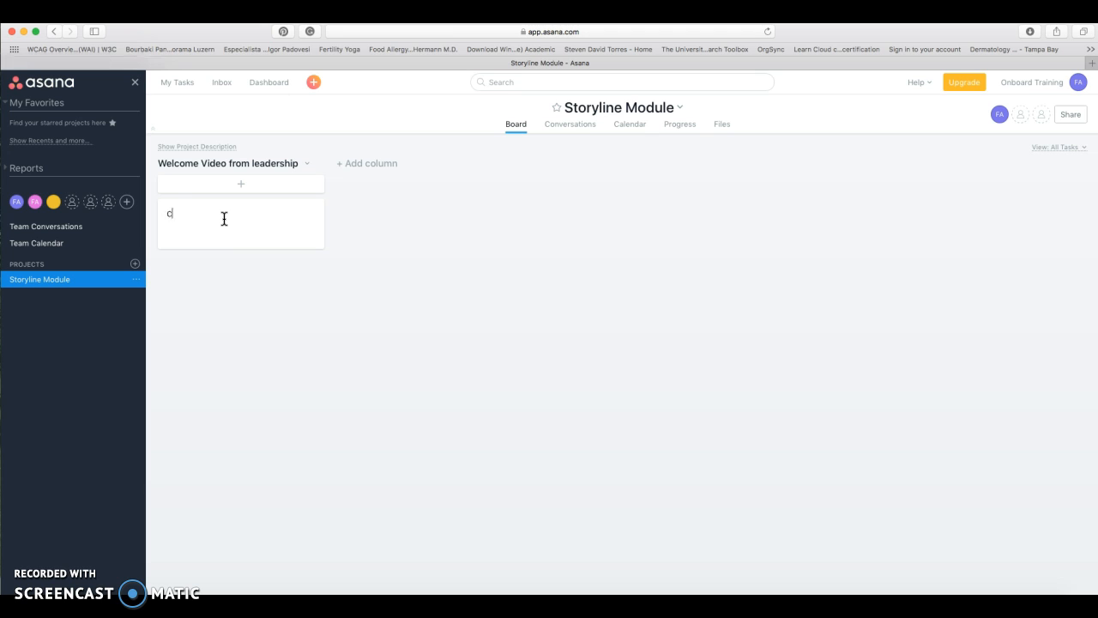
text(eos create a video welcoming newly hires )
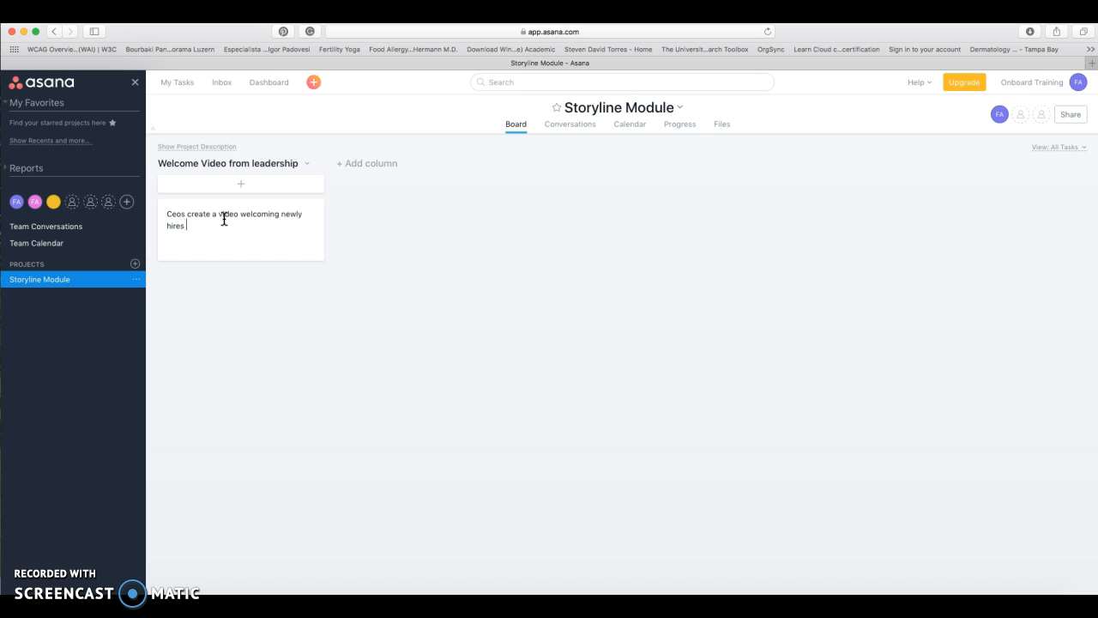
text(to the company,)
key(BackSpace)
text(.)
click(400, 325)
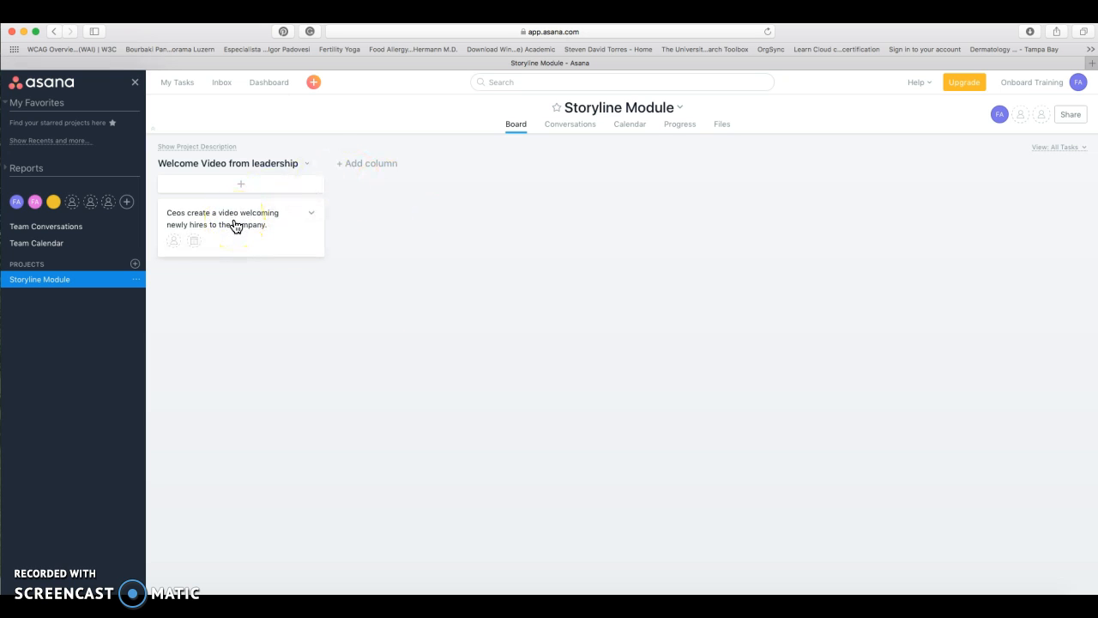
Assign the welcome-video task to the suggested teammate
click(173, 243)
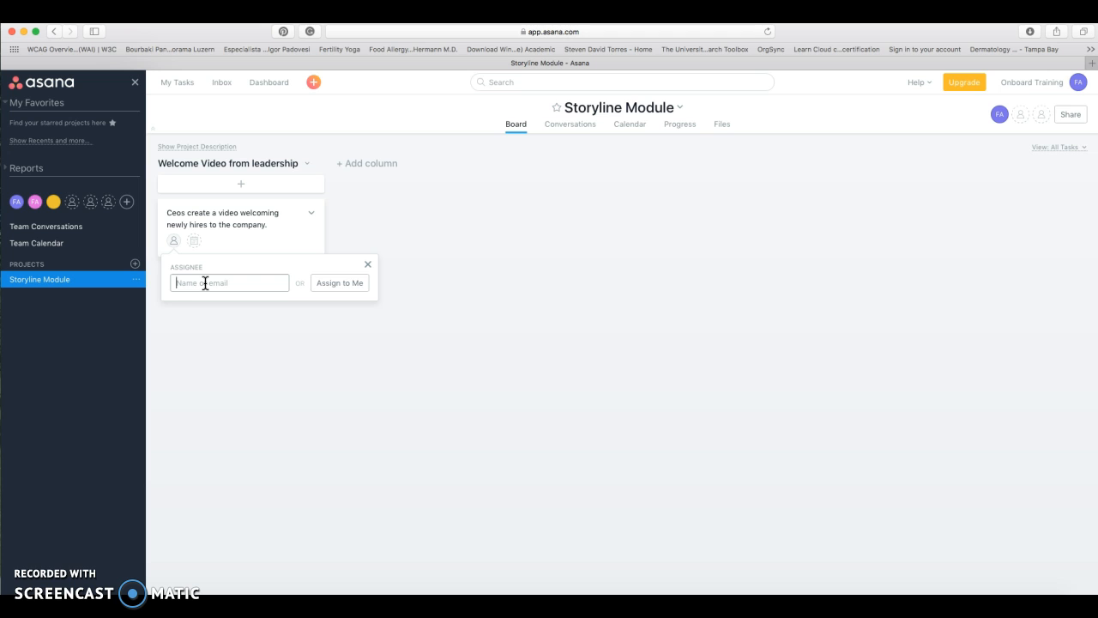
text(f.)
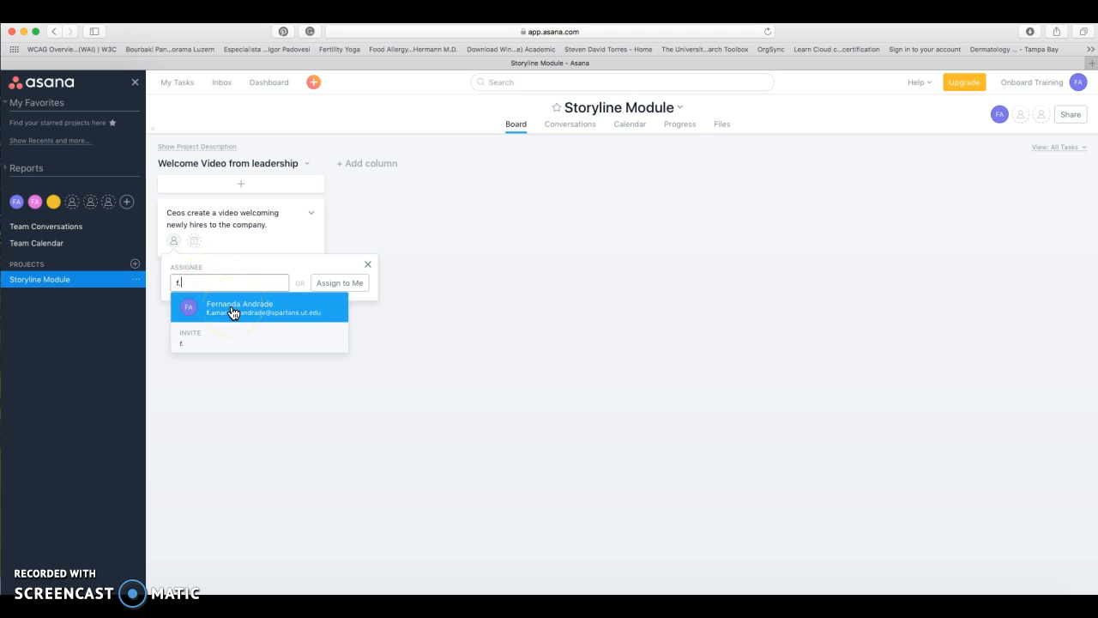
click(232, 308)
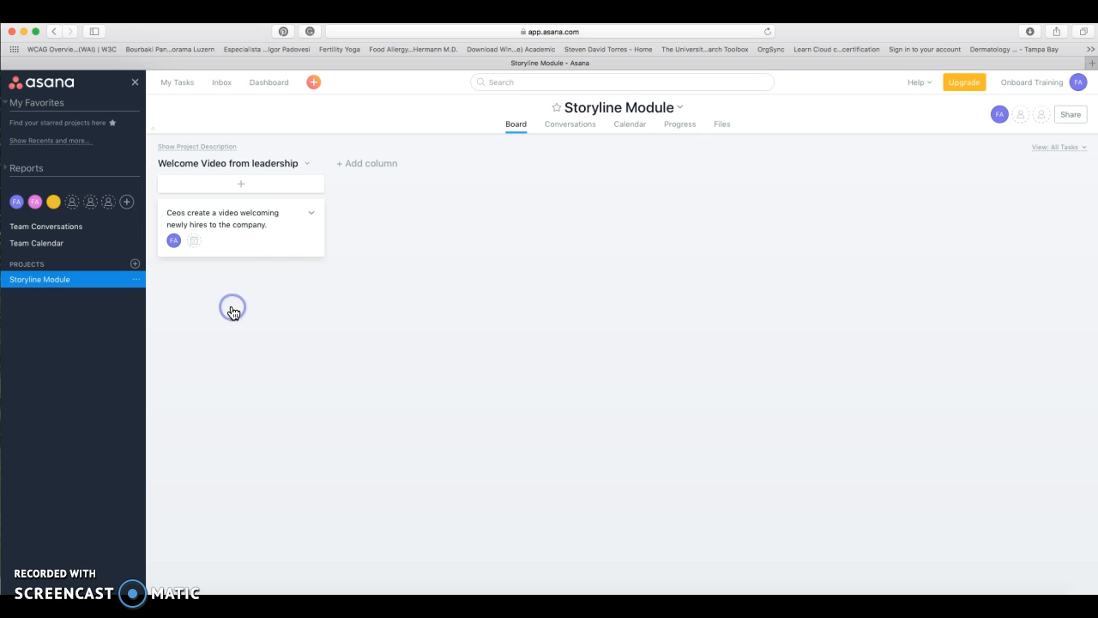
Give the task a Mar 28 due date and add a second board column
click(196, 243)
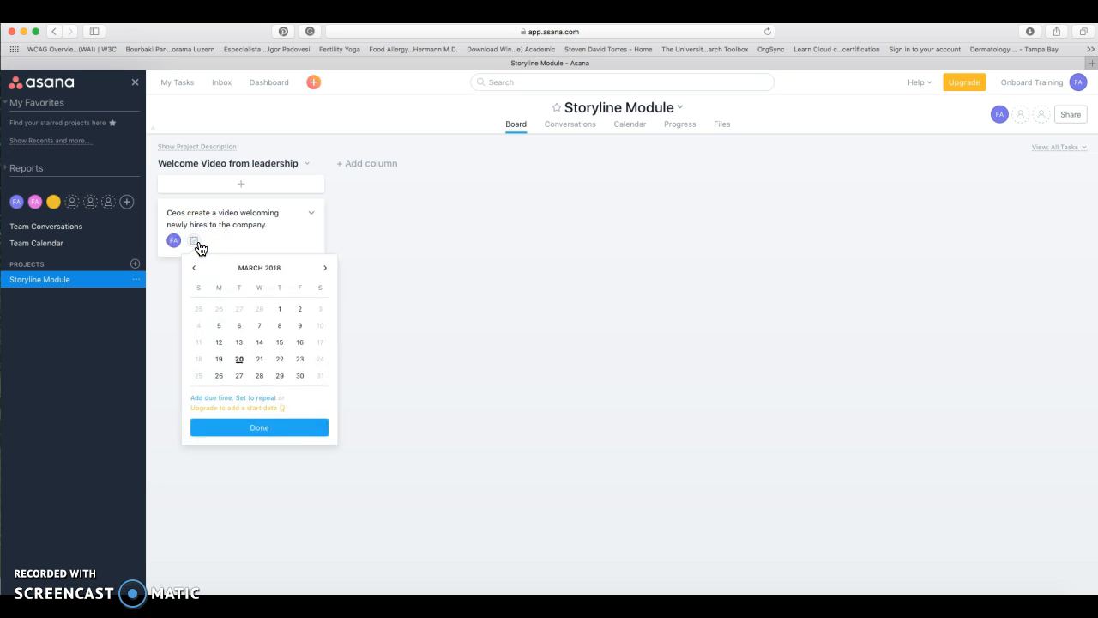
click(259, 358)
click(260, 376)
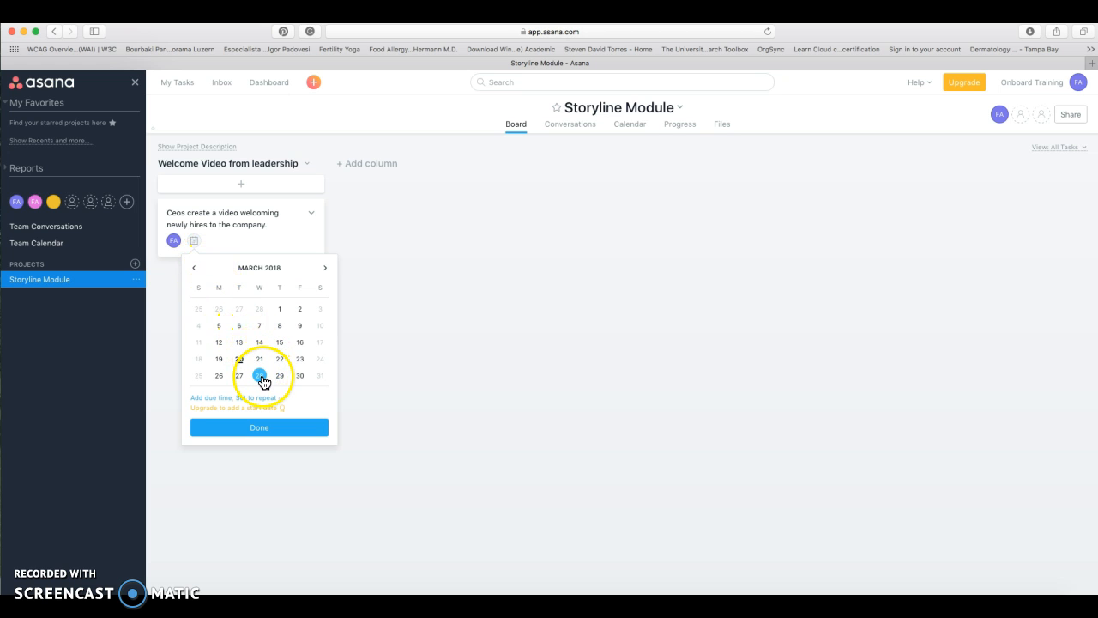
click(262, 378)
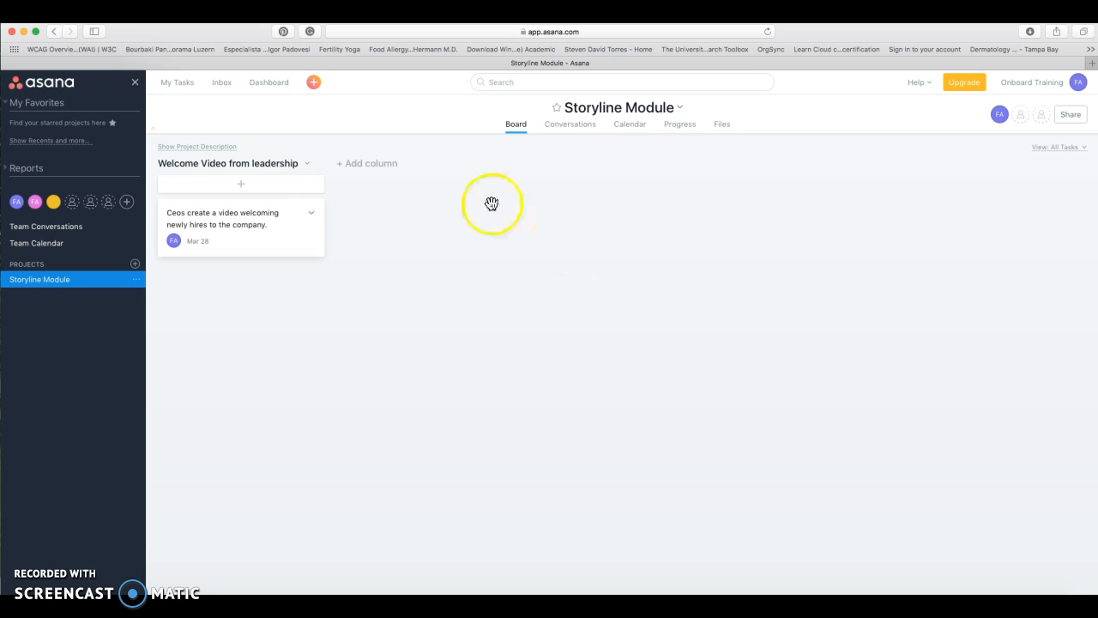
click(390, 171)
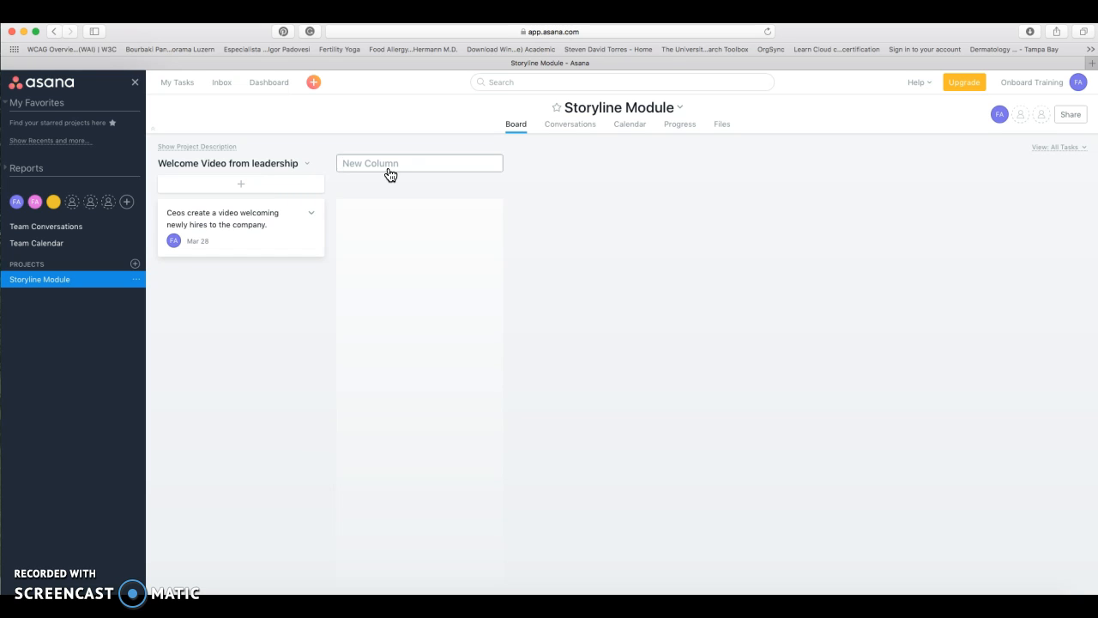
Name the second column 'Paycom Instructions on Rise'
text(Paycom Instructions on Riswe)
key(BackSpace)
key(BackSpace)
text(e)
click(572, 212)
Add a blank task card to the Paycom column, then go to the project's Conversations page
click(432, 190)
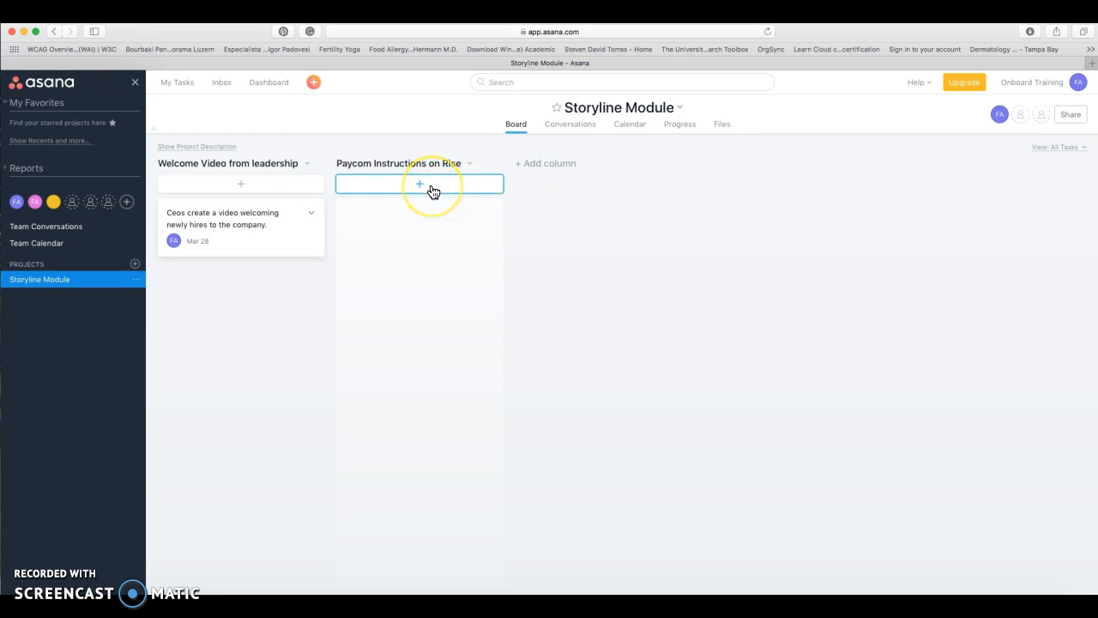
click(432, 188)
click(391, 233)
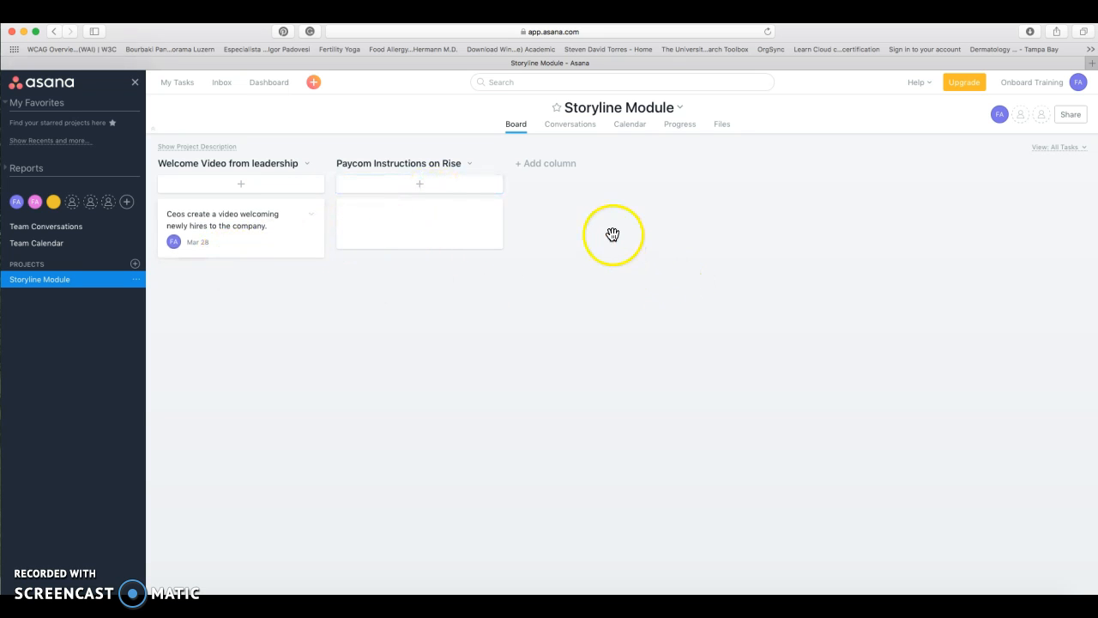
click(576, 128)
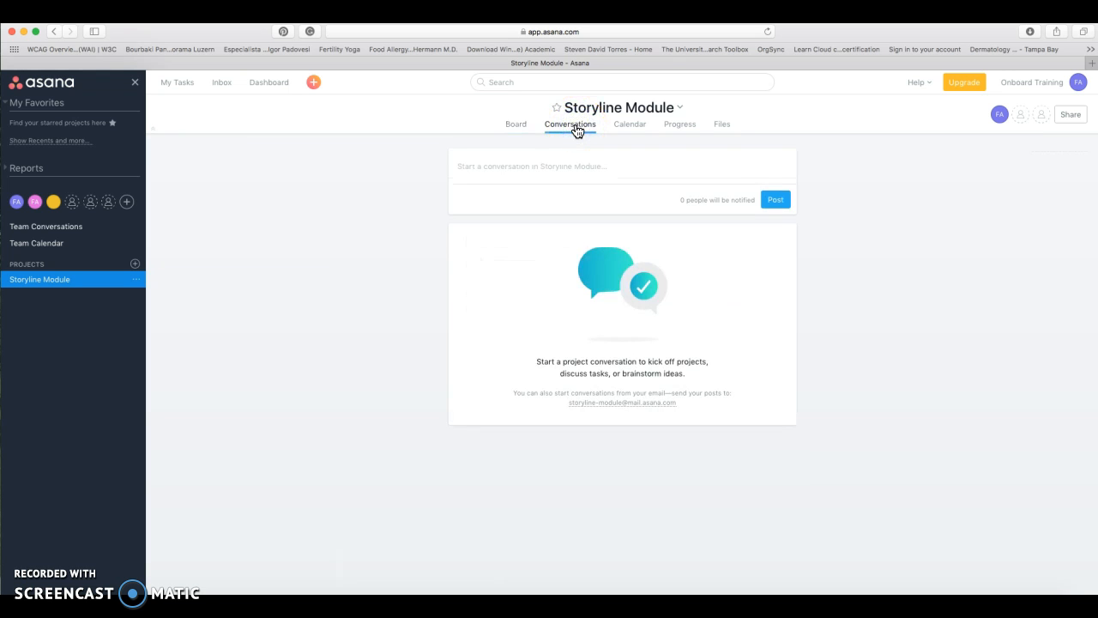
Move through the Calendar view to the Storyline Module Progress page
click(628, 129)
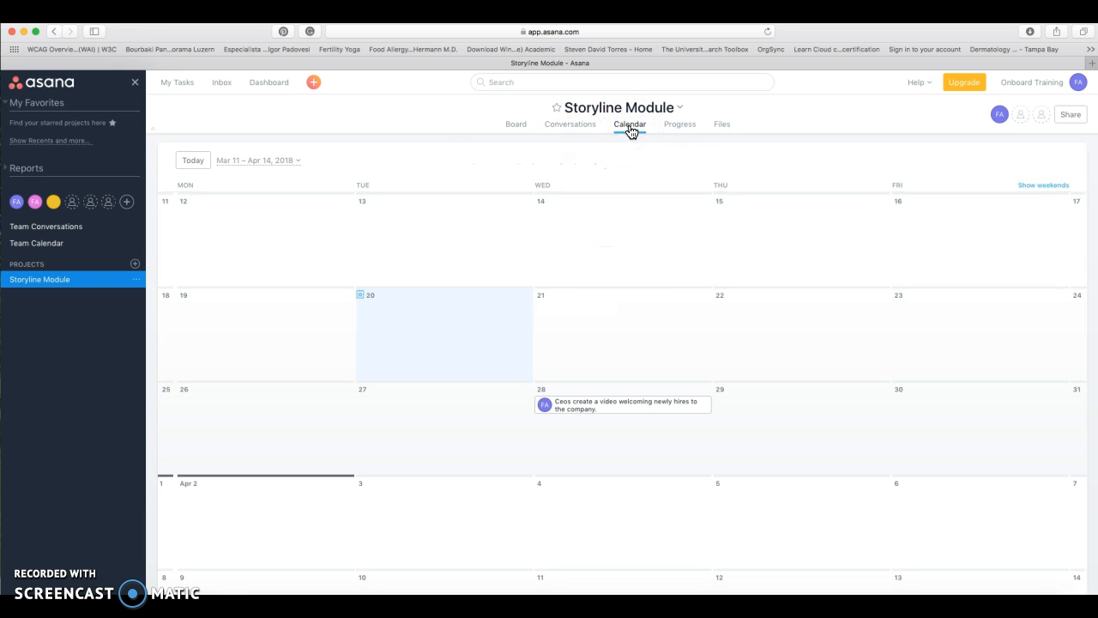
click(678, 128)
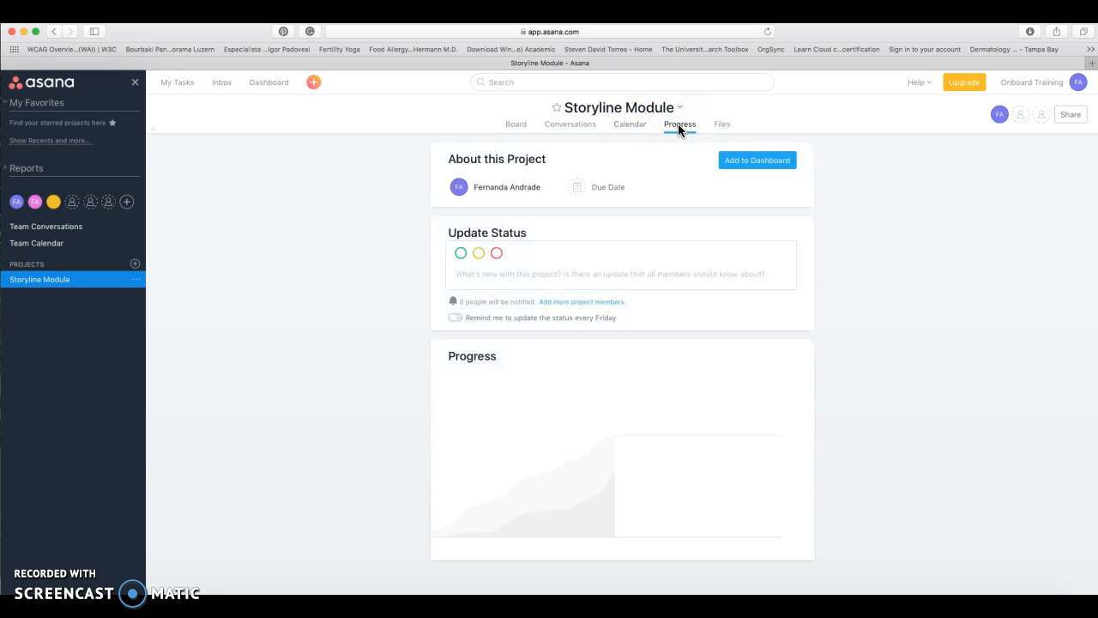
Mark the project status on track, then at risk, turn on the weekly Friday reminder, and view Files
click(461, 255)
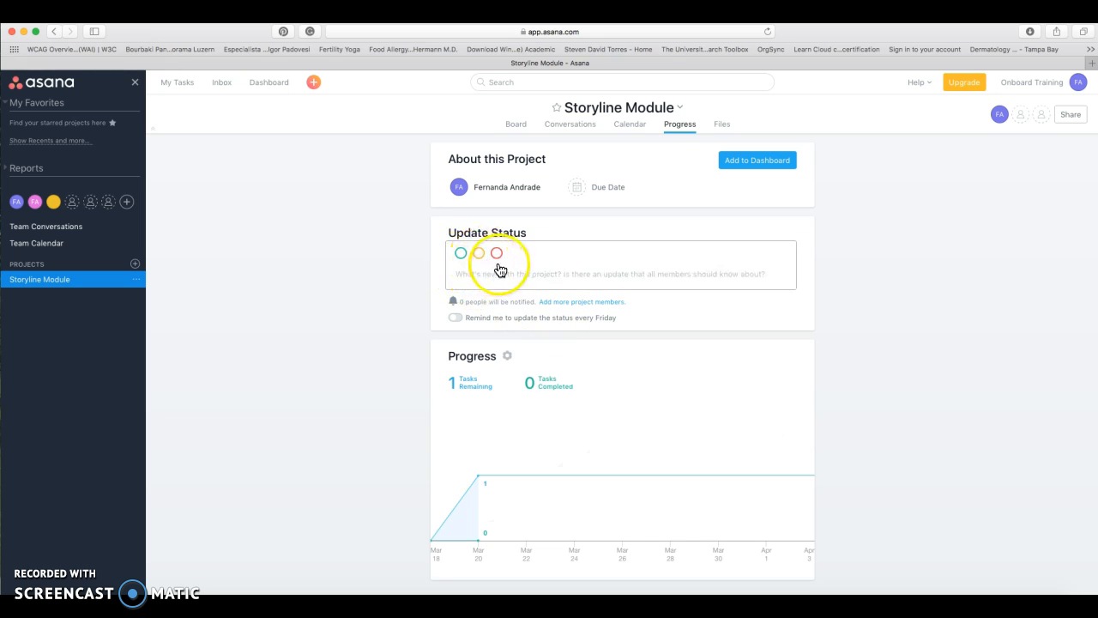
click(461, 254)
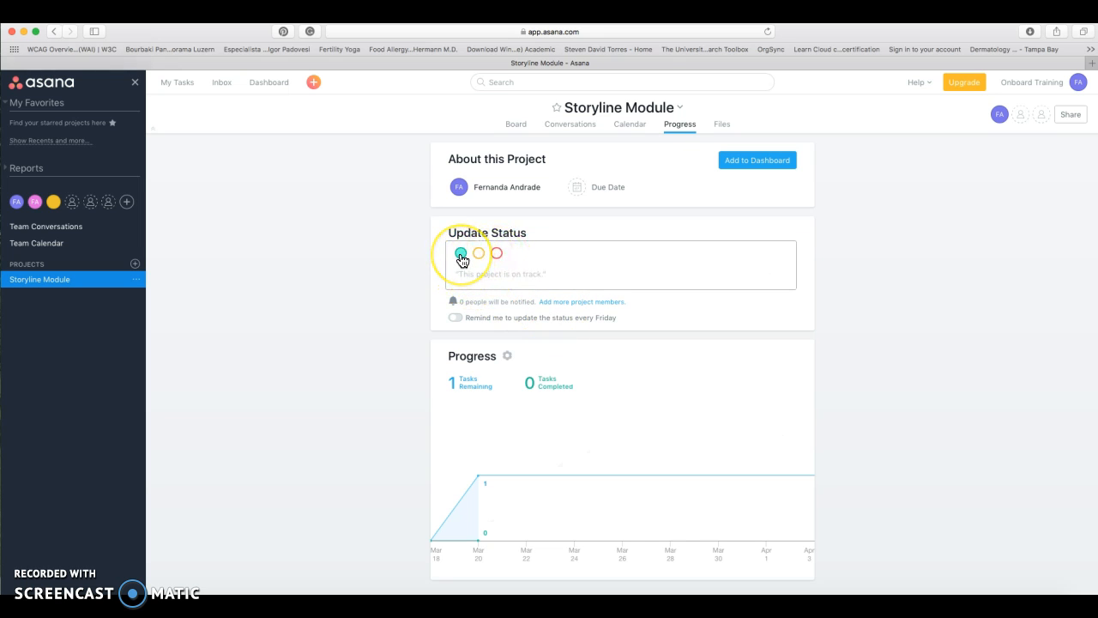
click(480, 256)
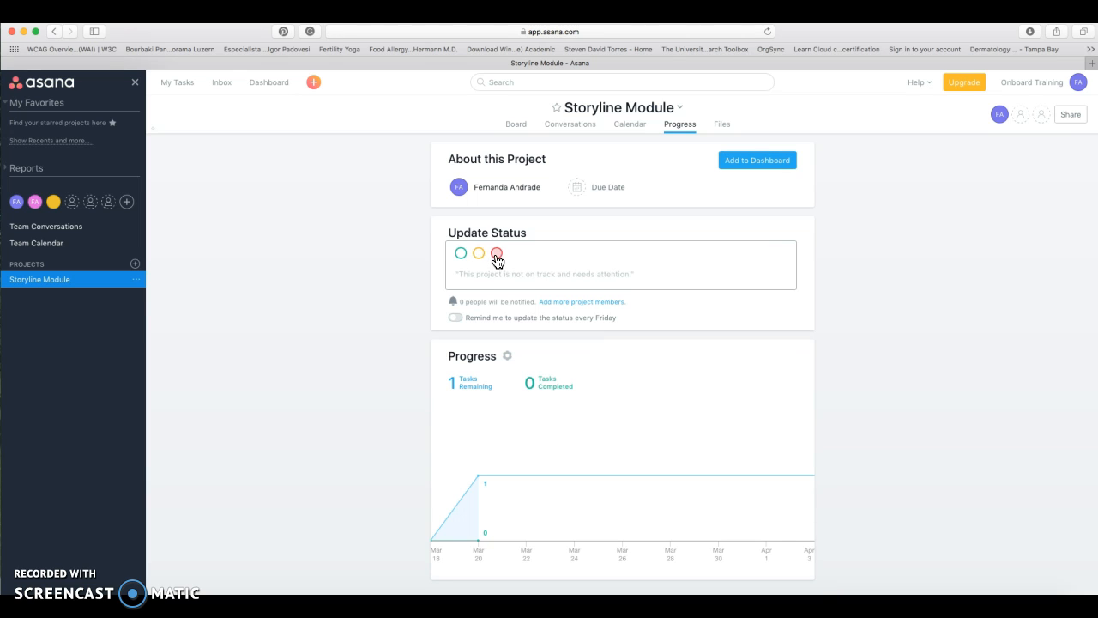
click(454, 318)
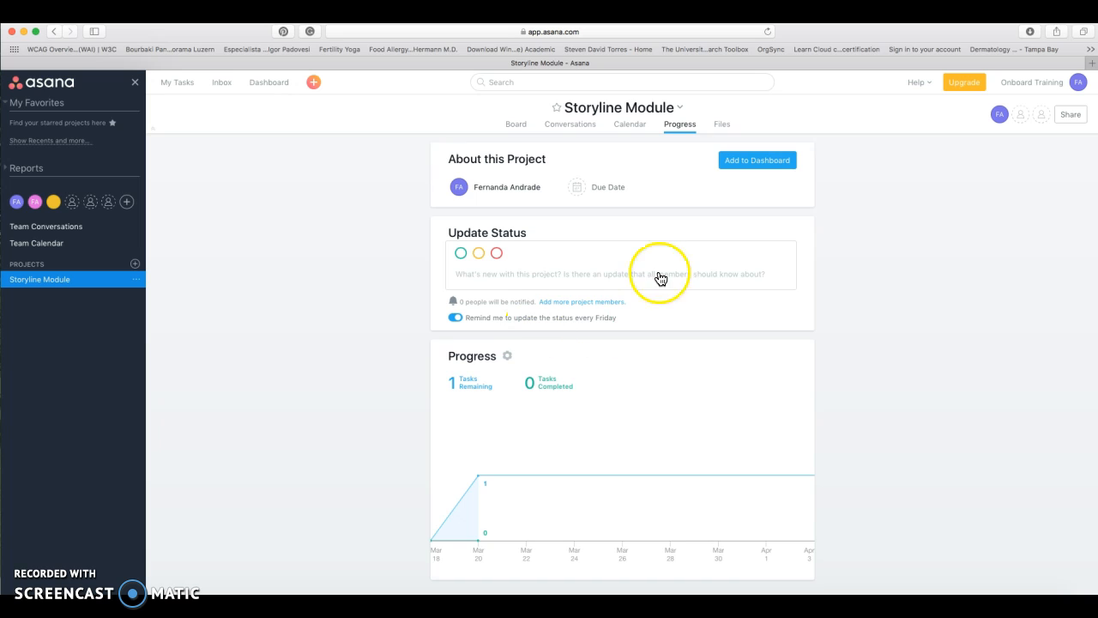
click(722, 126)
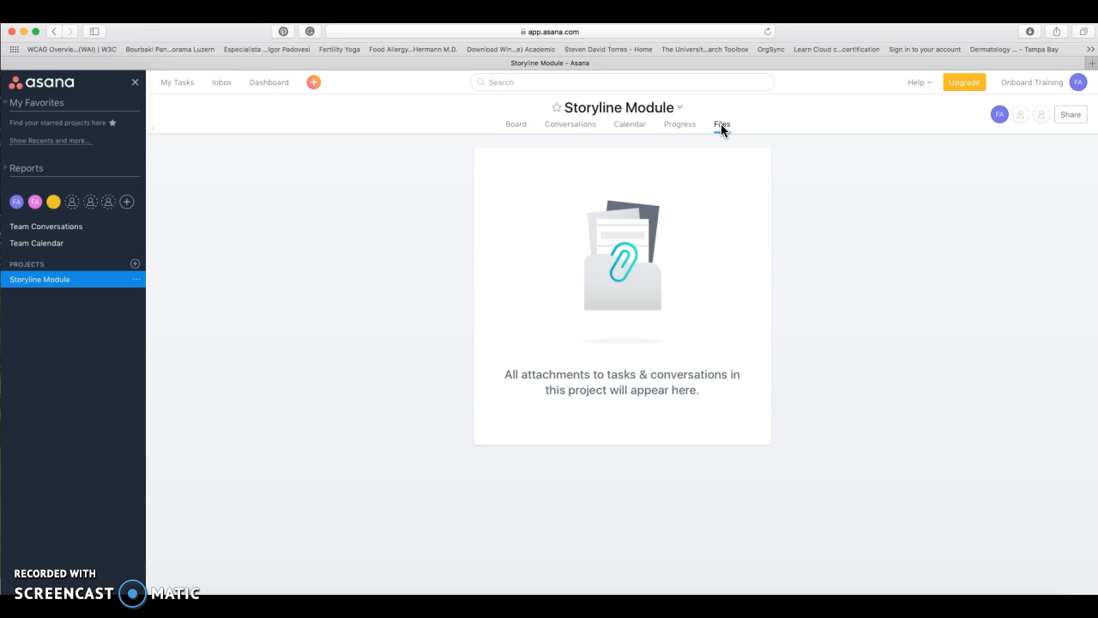
Go back to the Storyline Module Board view with both columns and the dated welcome-video task
click(515, 126)
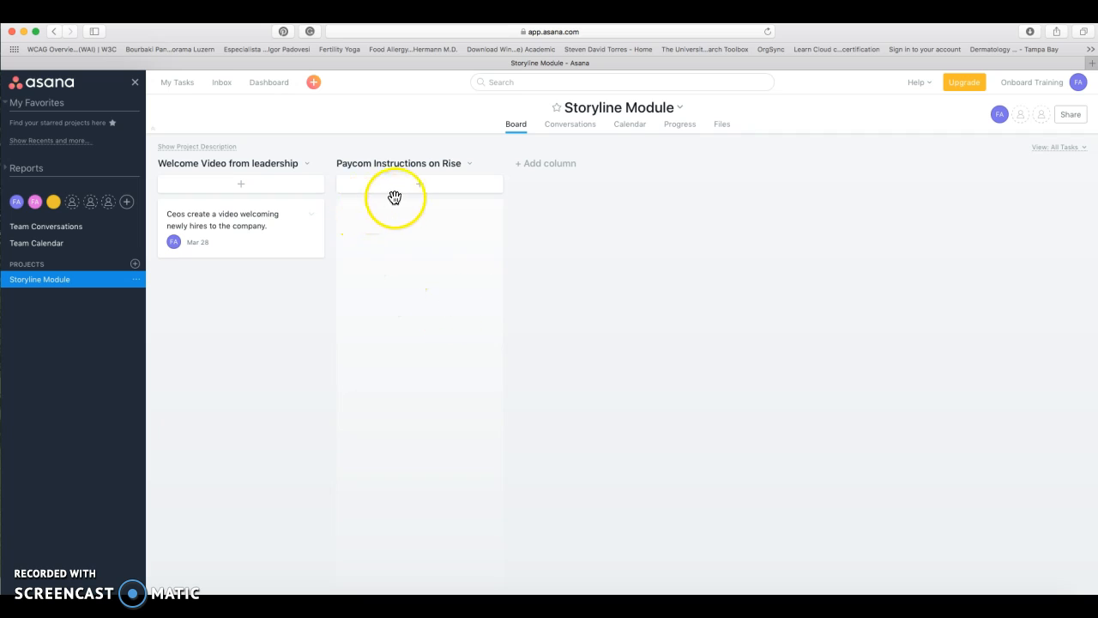